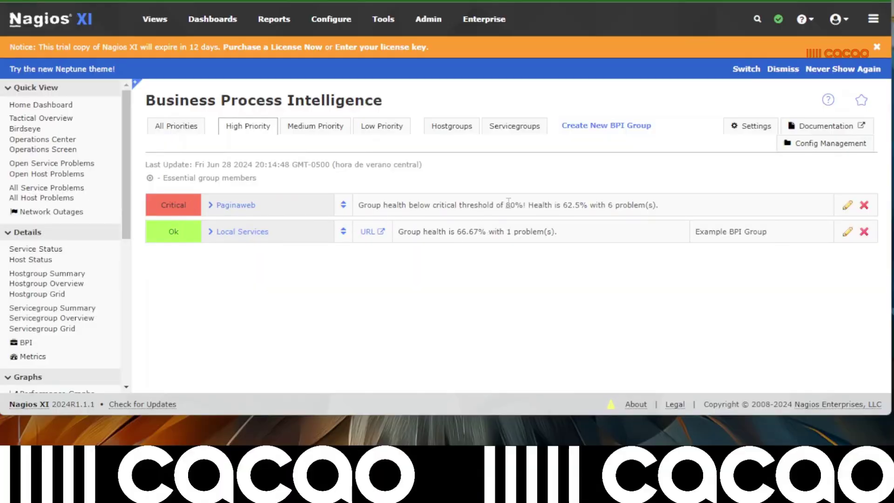
Step: Select the Paginaweb critical health message on the page
{"action": "triple_click", "coordinate": [508, 205]}
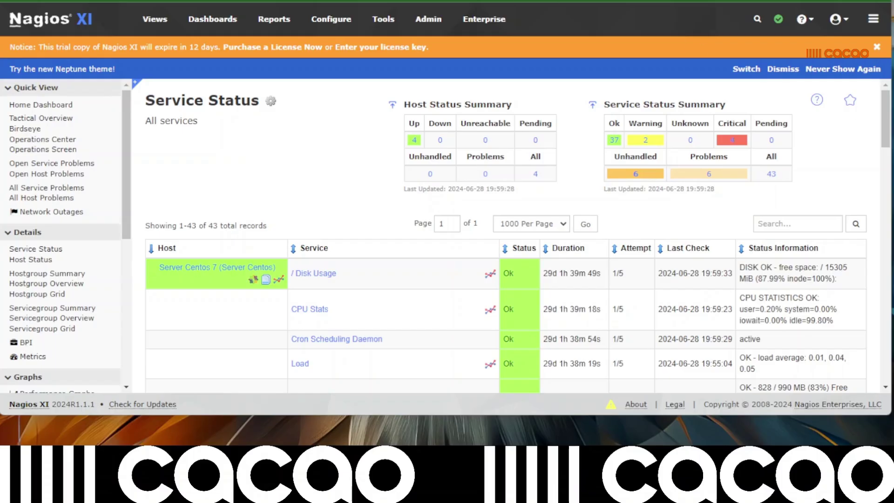
Step: Return to the Nagios XI home page via the logo
{"action": "left_click", "coordinate": [51, 27]}
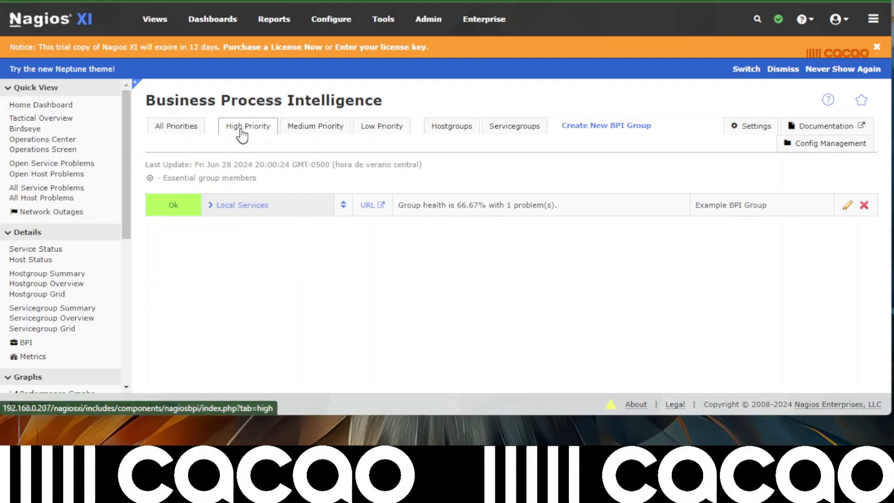
Step: Check the Medium and High Priority BPI tabs, then start a new BPI group
{"action": "left_click", "coordinate": [307, 133]}
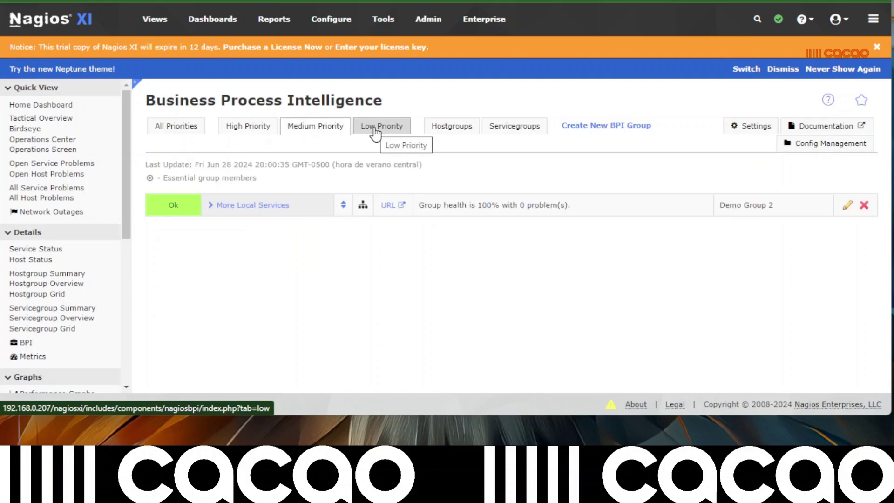
{"action": "left_click", "coordinate": [248, 125]}
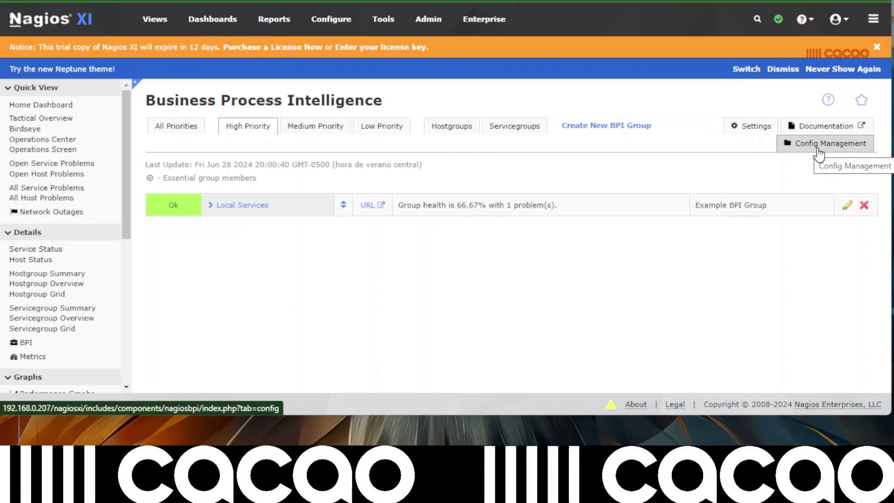
{"action": "left_click", "coordinate": [627, 130]}
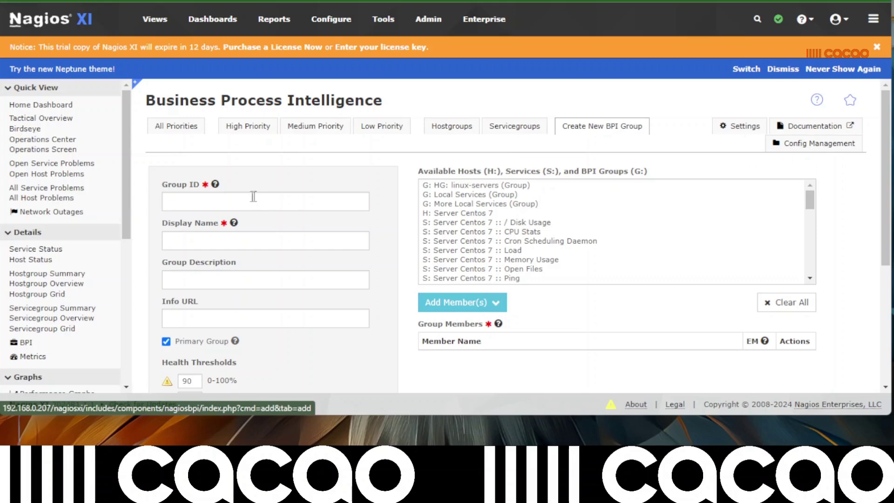
{"action": "mouse_move", "coordinate": [206, 186]}
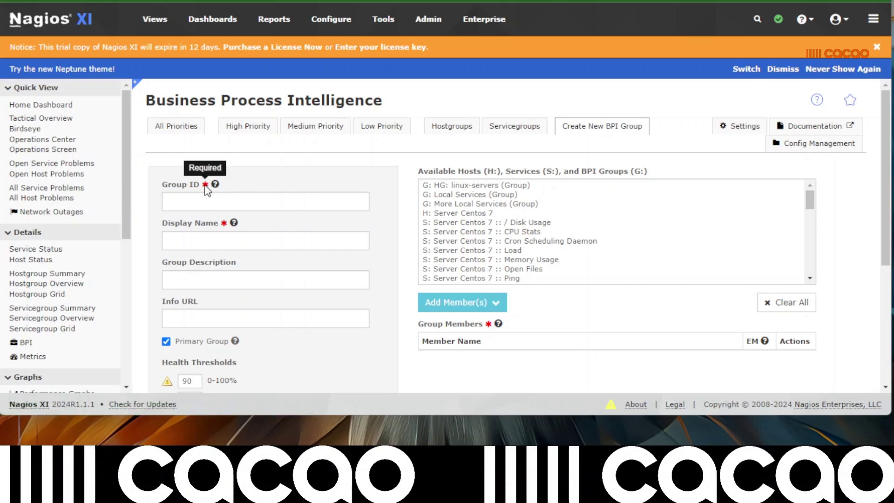
Step: Enter 'Pagina web' as both the Group ID and the Display Name
{"action": "left_click", "coordinate": [187, 201]}
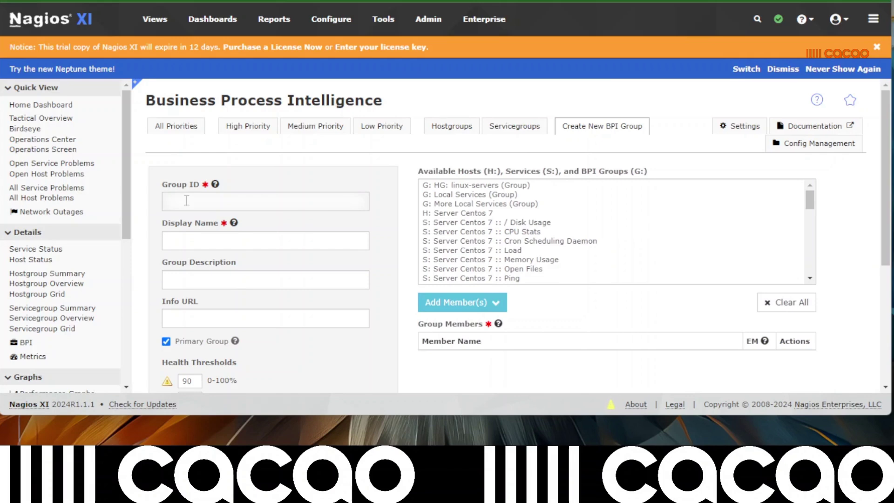
{"action": "type", "text": "Pag"}
{"action": "type", "text": "ina web"}
{"action": "left_click", "coordinate": [196, 238]}
{"action": "type", "text": "Pagi"}
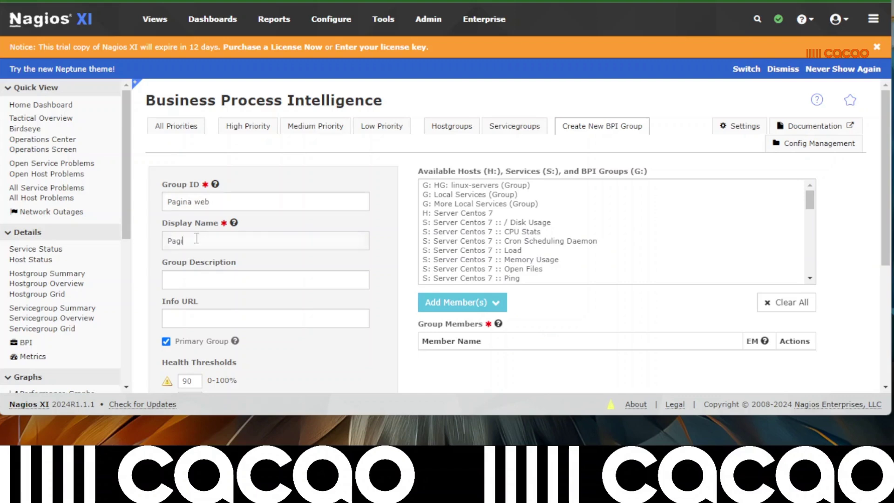
{"action": "type", "text": "na web"}
Step: Add the Server Centos 7 entries and the three bitgobi.com entries as group members
{"action": "left_click", "coordinate": [429, 213]}
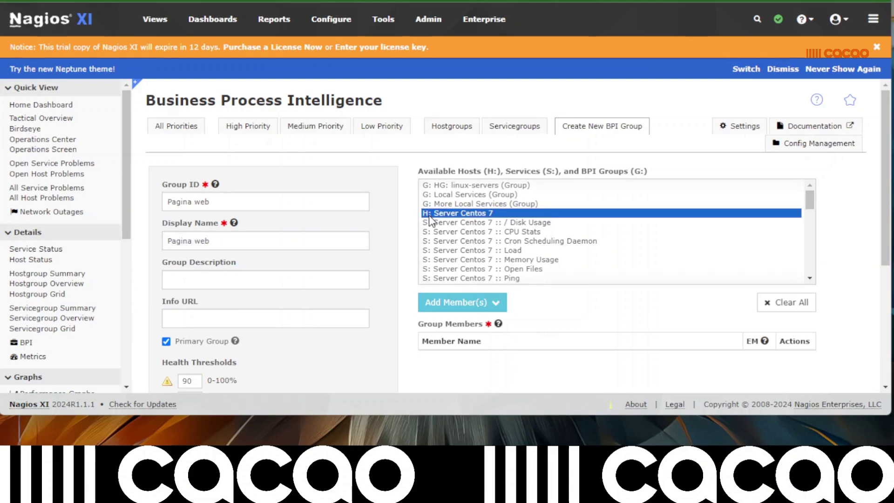
{"action": "scroll", "coordinate": [525, 256], "scroll_direction": "down", "scroll_amount": 2}
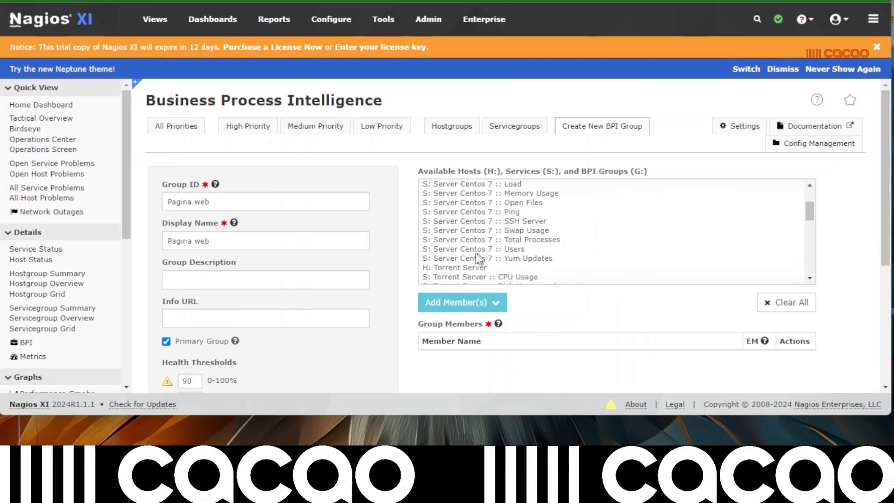
{"action": "left_click", "coordinate": [464, 257], "text": "shift"}
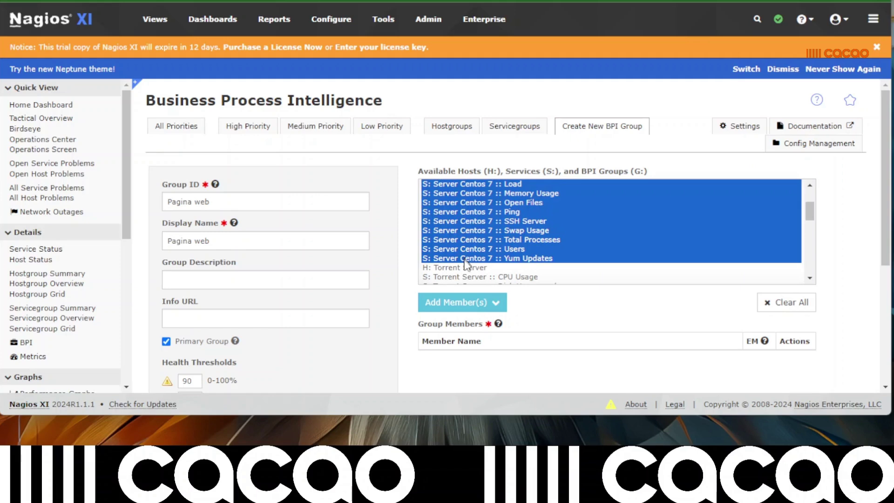
{"action": "left_click", "coordinate": [459, 302]}
{"action": "scroll", "coordinate": [461, 275], "scroll_direction": "down", "scroll_amount": 2}
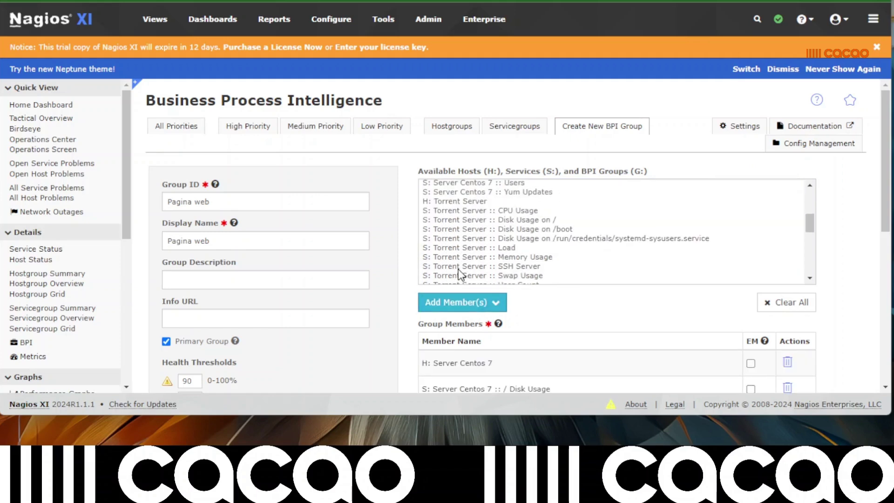
{"action": "scroll", "coordinate": [460, 275], "scroll_direction": "down", "scroll_amount": 2}
{"action": "scroll", "coordinate": [460, 274], "scroll_direction": "down", "scroll_amount": 2}
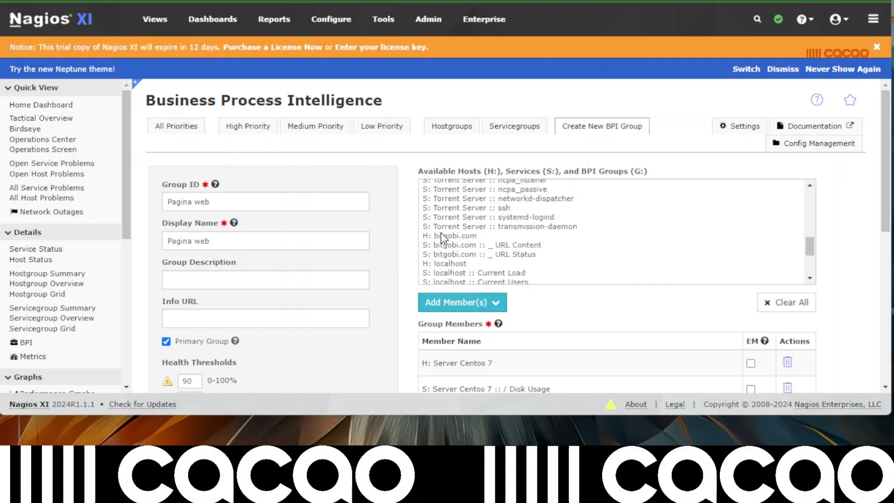
{"action": "left_click_drag", "start_coordinate": [443, 237], "coordinate": [449, 255]}
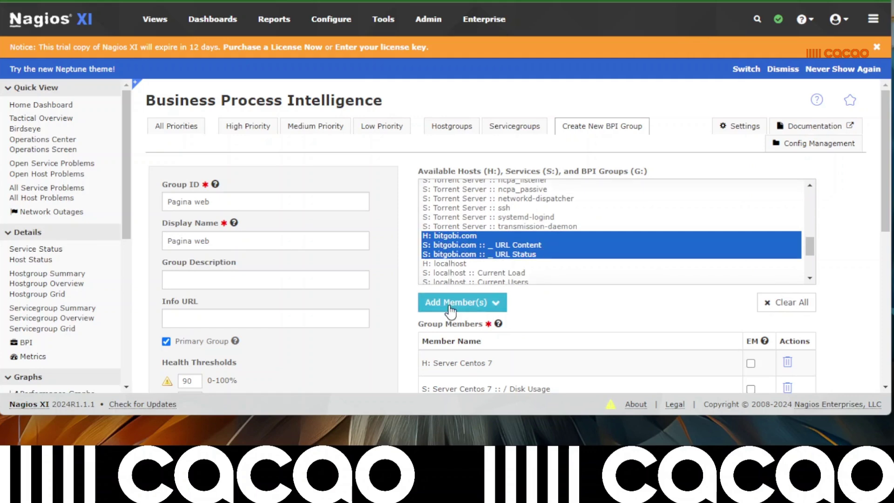
{"action": "left_click", "coordinate": [750, 313]}
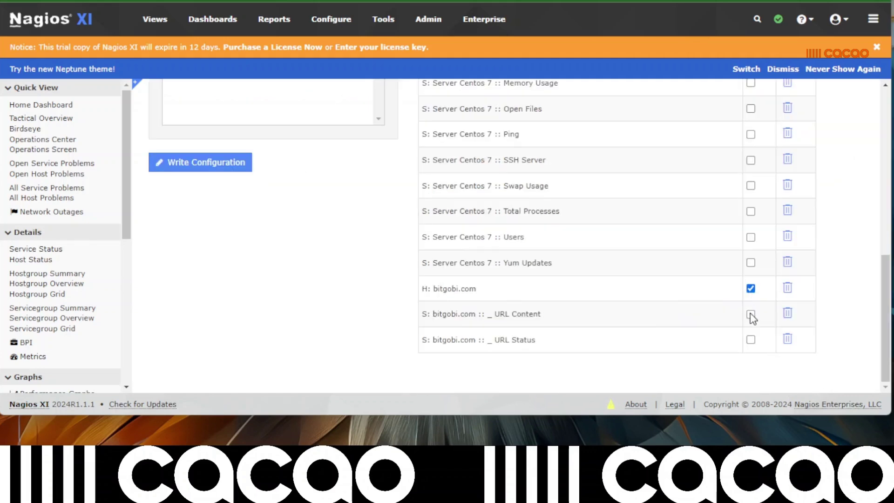
Step: Mark bitgobi.com URL Status as essential and set the group priority to High
{"action": "left_click", "coordinate": [750, 339]}
{"action": "scroll", "coordinate": [750, 209], "scroll_direction": "up", "scroll_amount": 5}
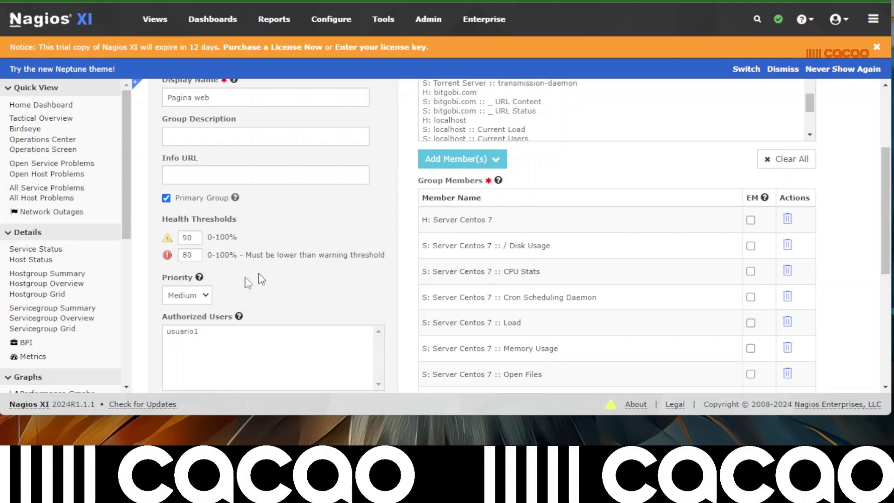
{"action": "left_click", "coordinate": [186, 296]}
{"action": "left_click", "coordinate": [187, 312]}
{"action": "scroll", "coordinate": [296, 299], "scroll_direction": "down", "scroll_amount": 3}
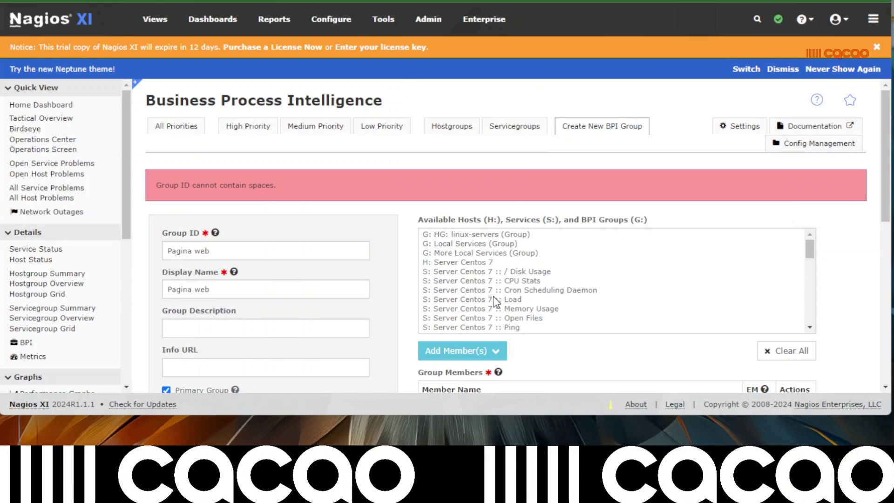
Step: Remove the spaces so Group ID and Display Name both read 'Paginaweb'
{"action": "left_click", "coordinate": [196, 252]}
{"action": "key", "text": "BackSpace"}
{"action": "left_click", "coordinate": [195, 291]}
{"action": "key", "text": "BackSpace"}
{"action": "scroll", "coordinate": [243, 296], "scroll_direction": "down", "scroll_amount": 1}
{"action": "scroll", "coordinate": [243, 296], "scroll_direction": "down", "scroll_amount": 4}
{"action": "scroll", "coordinate": [243, 302], "scroll_direction": "down", "scroll_amount": 3}
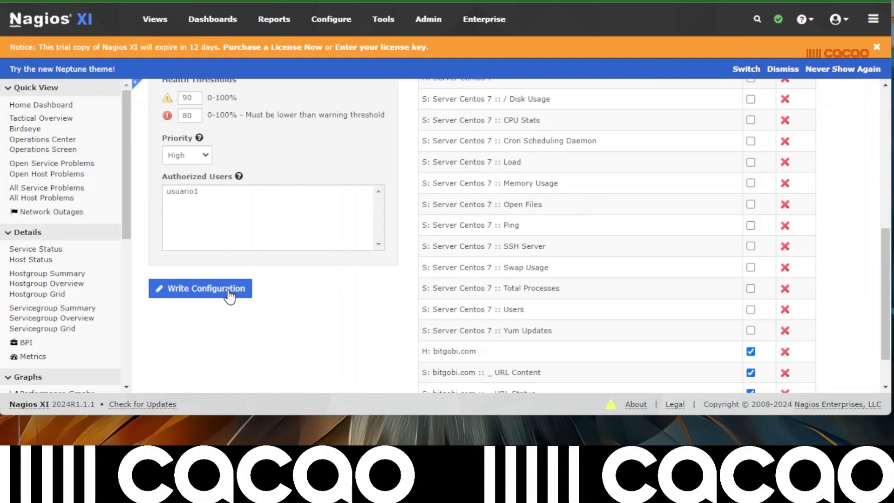
Step: Save the Paginaweb group and expand it to review its members
{"action": "left_click", "coordinate": [229, 294]}
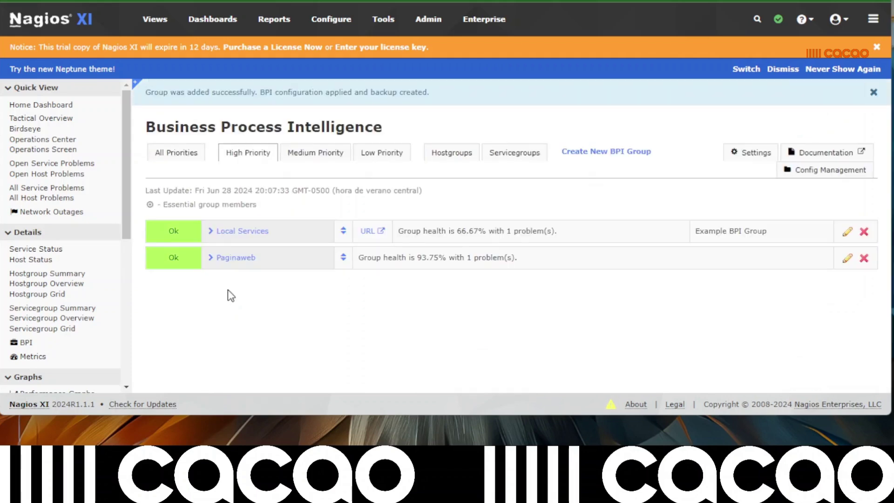
{"action": "left_click", "coordinate": [213, 258]}
{"action": "scroll", "coordinate": [186, 293], "scroll_direction": "down", "scroll_amount": 2}
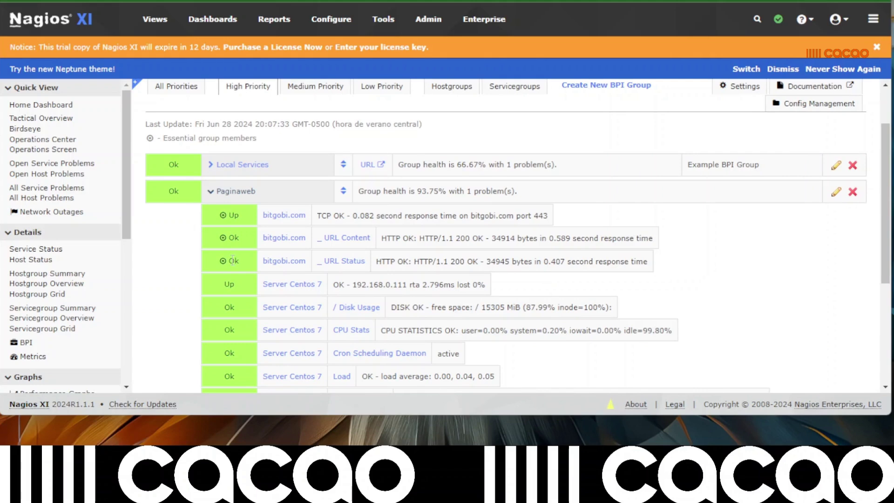
{"action": "scroll", "coordinate": [232, 259], "scroll_direction": "down", "scroll_amount": 1}
{"action": "scroll", "coordinate": [232, 259], "scroll_direction": "down", "scroll_amount": 2}
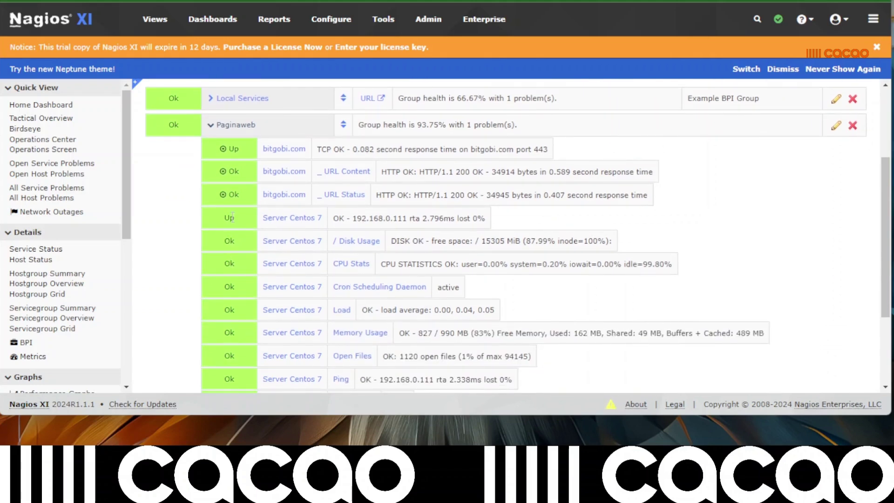
{"action": "scroll", "coordinate": [232, 216], "scroll_direction": "down", "scroll_amount": 3}
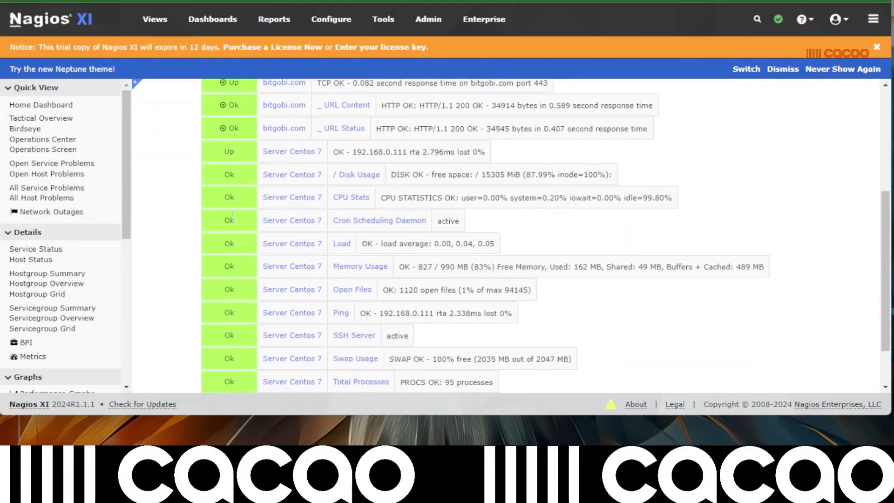
Step: Collapse Paginaweb's member list and go to the Service Status page
{"action": "scroll", "coordinate": [232, 217], "scroll_direction": "down", "scroll_amount": 3}
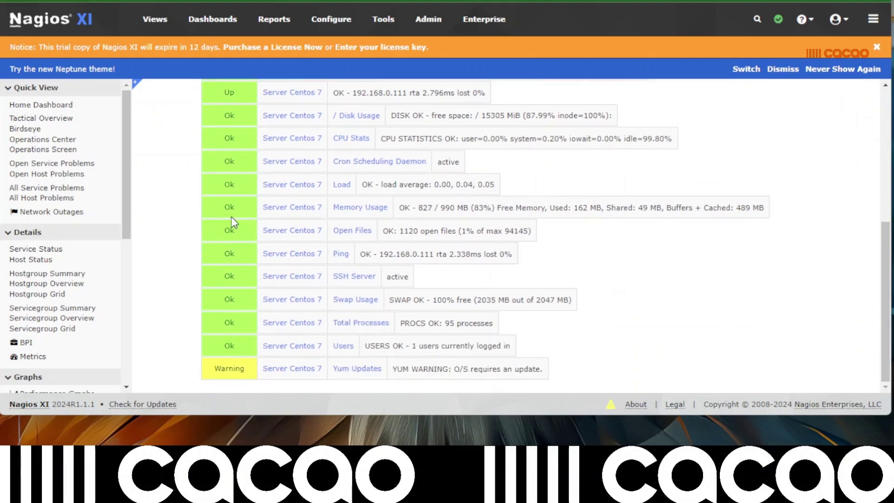
{"action": "scroll", "coordinate": [231, 216], "scroll_direction": "up", "scroll_amount": 10}
{"action": "left_click", "coordinate": [211, 201]}
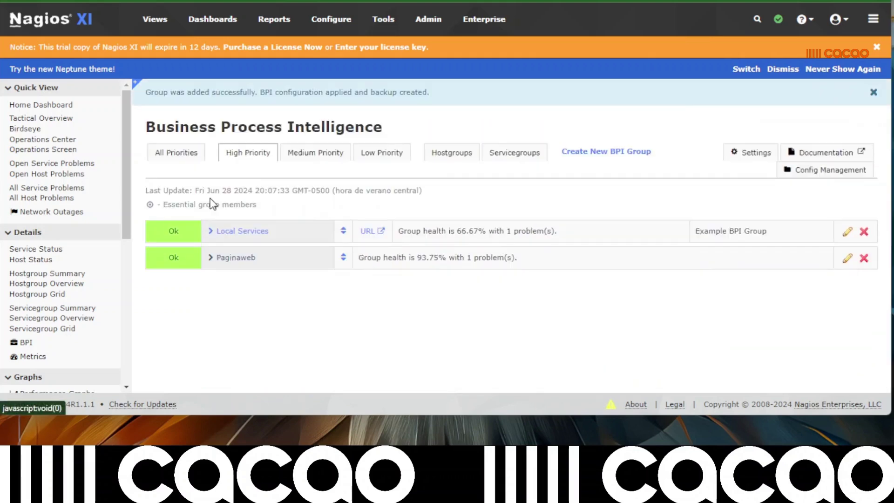
{"action": "left_click", "coordinate": [26, 250]}
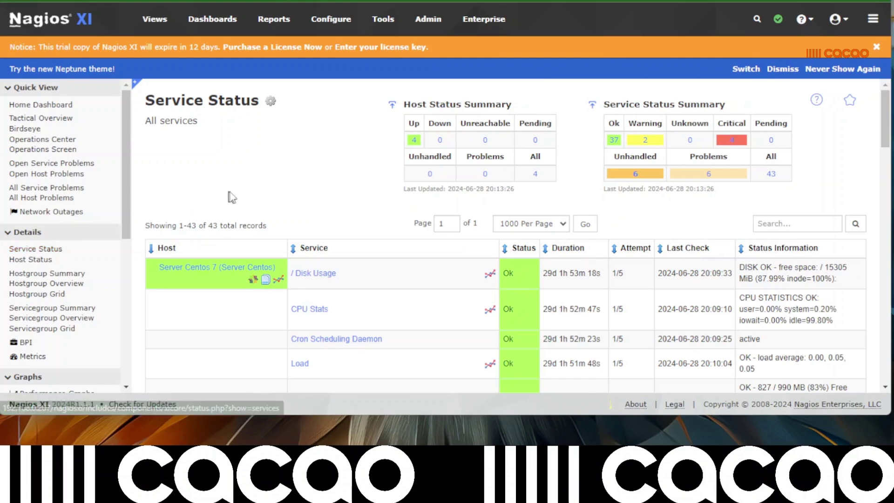
Step: Force an immediate check of the Server Centos 7 host
{"action": "scroll", "coordinate": [247, 193], "scroll_direction": "down", "scroll_amount": 1}
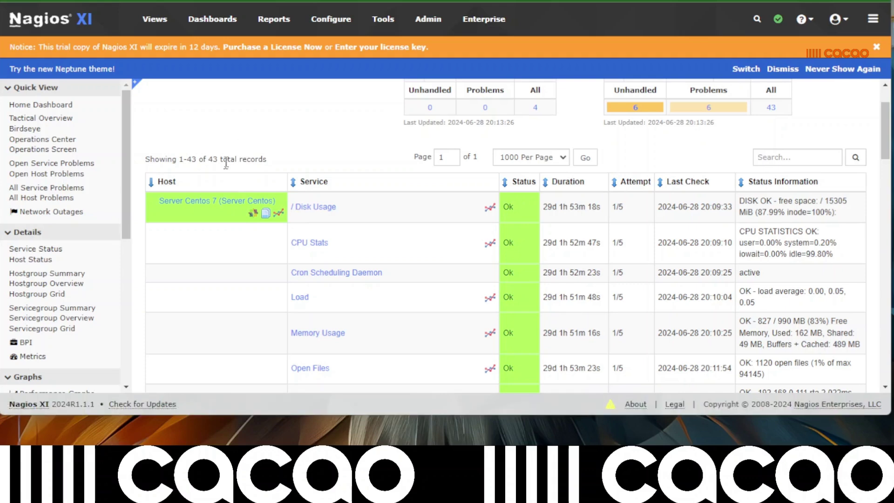
{"action": "left_click", "coordinate": [215, 211]}
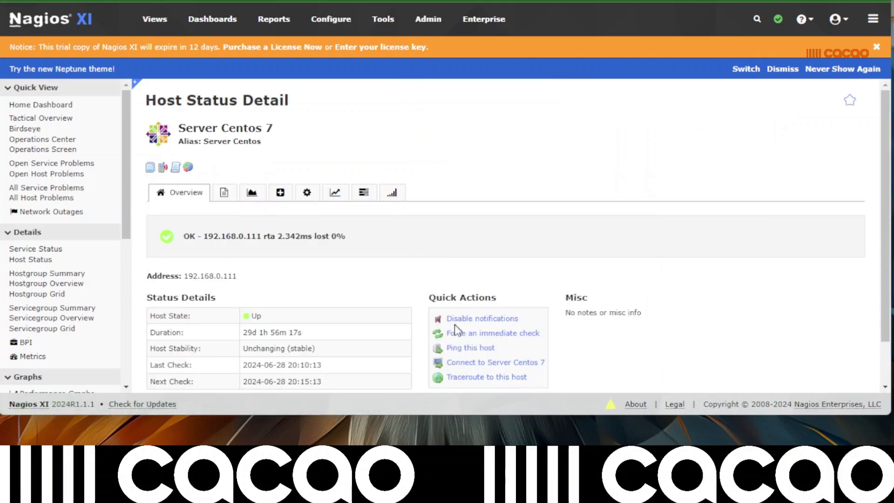
{"action": "left_click", "coordinate": [456, 333]}
Step: Return to the Service Status list and scroll through the services
{"action": "left_click", "coordinate": [33, 252]}
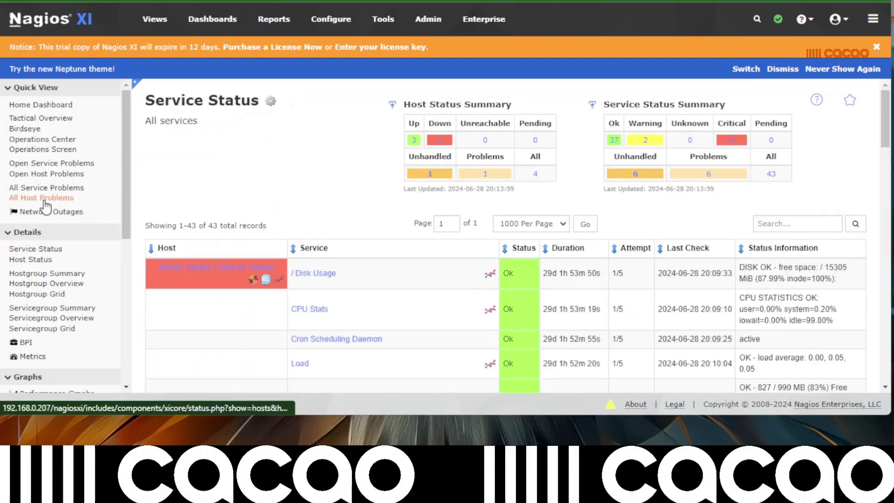
{"action": "scroll", "coordinate": [201, 208], "scroll_direction": "down", "scroll_amount": 3}
{"action": "scroll", "coordinate": [200, 208], "scroll_direction": "down", "scroll_amount": 5}
{"action": "scroll", "coordinate": [200, 208], "scroll_direction": "up", "scroll_amount": 4}
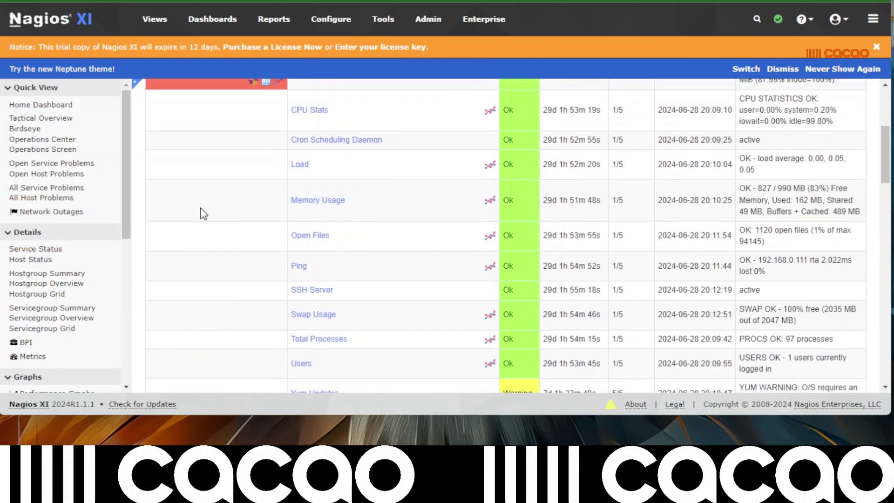
{"action": "scroll", "coordinate": [200, 208], "scroll_direction": "up", "scroll_amount": 3}
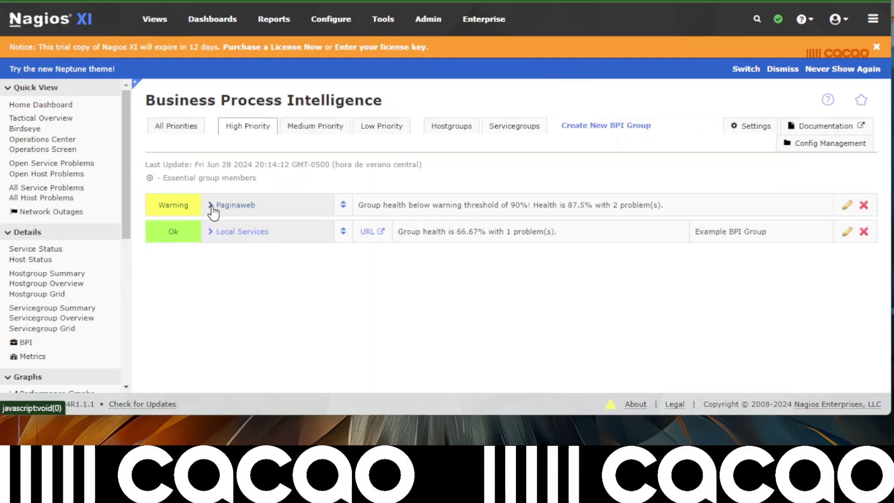
Step: Expand Paginaweb's members, showing Server Centos 7 Unreachable and Yum Updates in Warning
{"action": "left_click", "coordinate": [210, 206]}
{"action": "scroll", "coordinate": [167, 290], "scroll_direction": "down", "scroll_amount": 2}
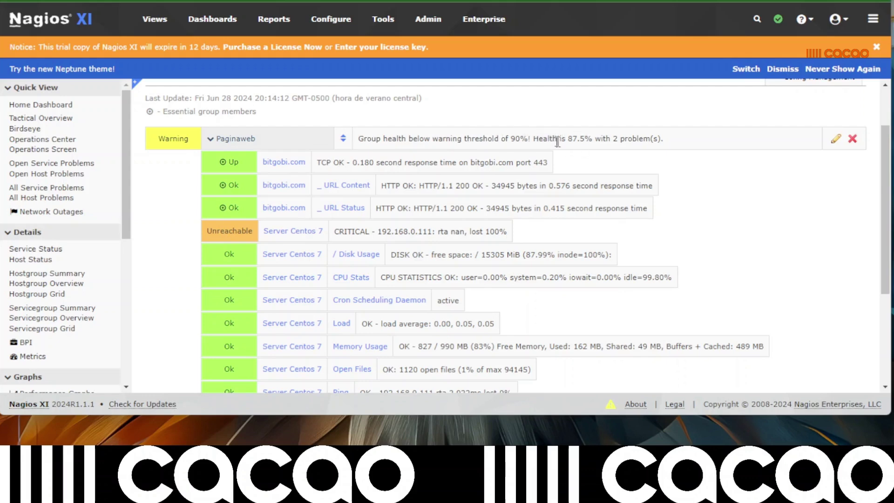
{"action": "scroll", "coordinate": [672, 142], "scroll_direction": "down", "scroll_amount": 4}
{"action": "scroll", "coordinate": [436, 228], "scroll_direction": "down", "scroll_amount": 1}
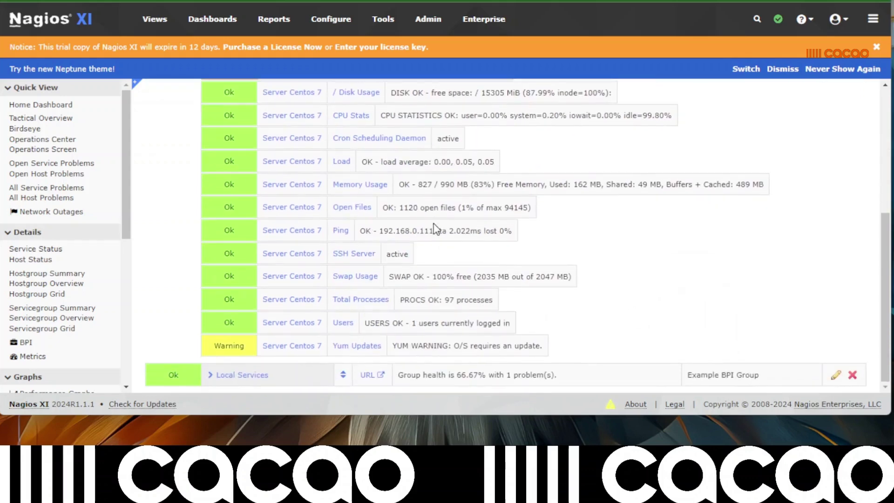
{"action": "scroll", "coordinate": [436, 229], "scroll_direction": "up", "scroll_amount": 5}
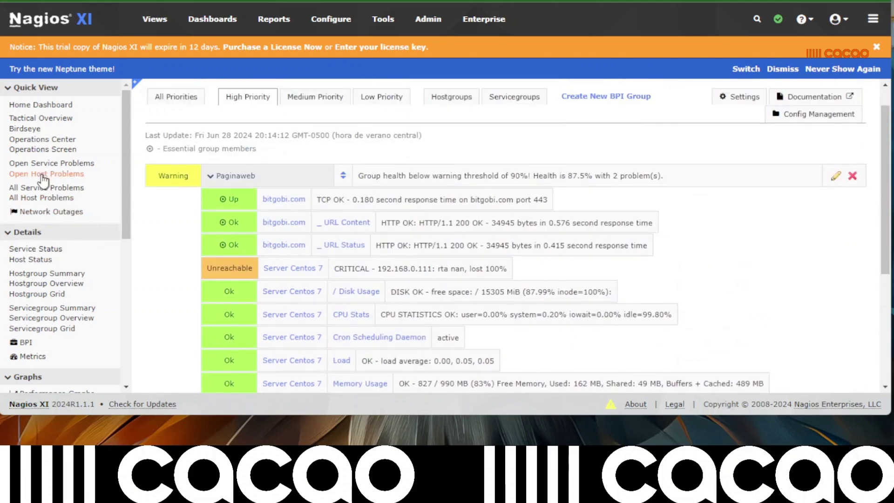
Step: Open Service Status and scroll through the services now in Critical
{"action": "left_click", "coordinate": [33, 251]}
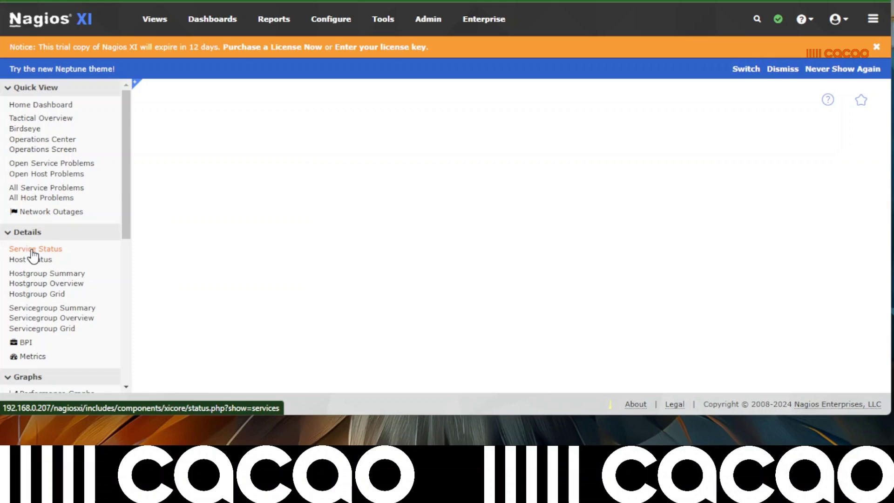
{"action": "scroll", "coordinate": [32, 255], "scroll_direction": "down", "scroll_amount": 3}
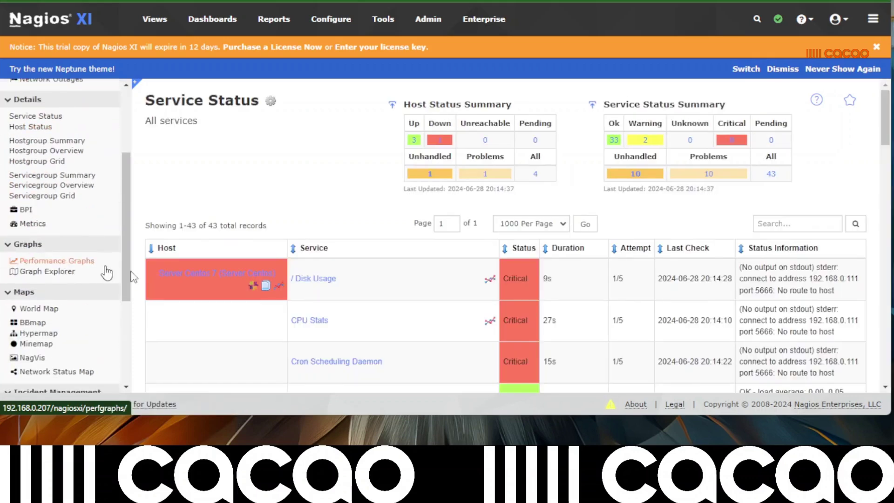
{"action": "scroll", "coordinate": [370, 292], "scroll_direction": "down", "scroll_amount": 5}
{"action": "scroll", "coordinate": [370, 291], "scroll_direction": "down", "scroll_amount": 4}
{"action": "scroll", "coordinate": [170, 248], "scroll_direction": "up", "scroll_amount": 10}
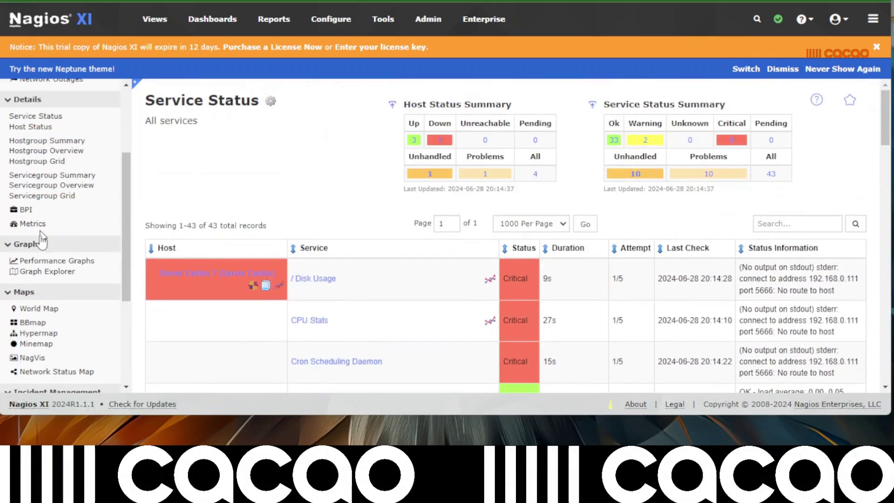
{"action": "scroll", "coordinate": [42, 240], "scroll_direction": "up", "scroll_amount": 3}
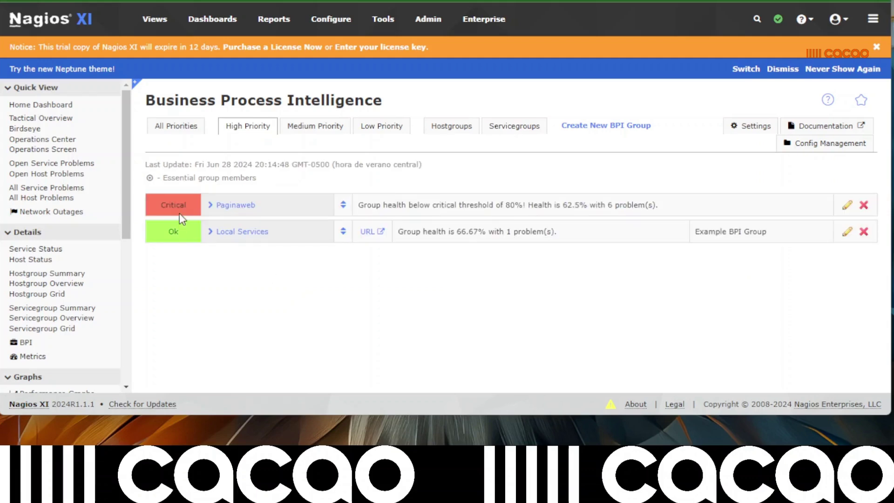
Step: Expand Paginaweb to see its Critical members, then reload the BPI overview
{"action": "triple_click", "coordinate": [508, 203]}
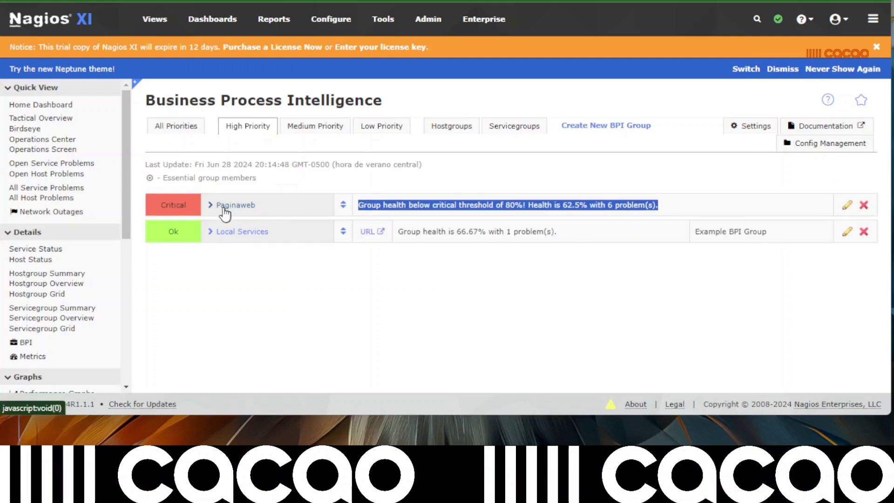
{"action": "left_click", "coordinate": [211, 209]}
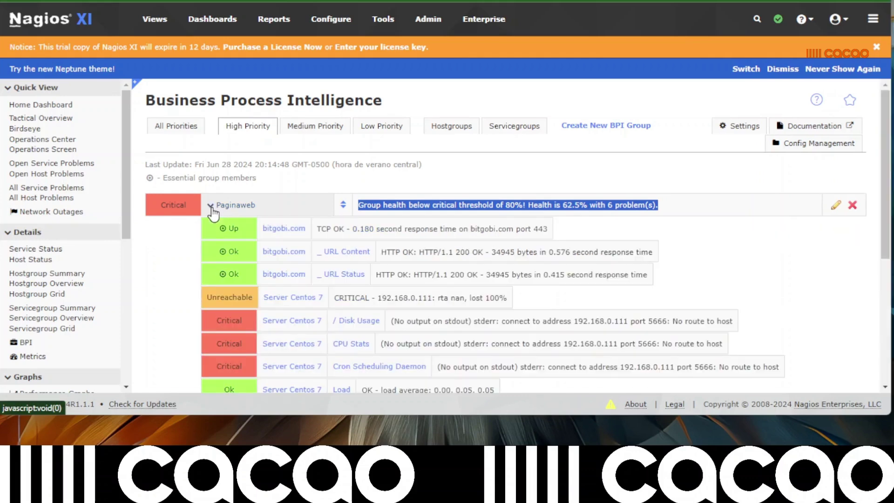
{"action": "scroll", "coordinate": [176, 296], "scroll_direction": "down", "scroll_amount": 1}
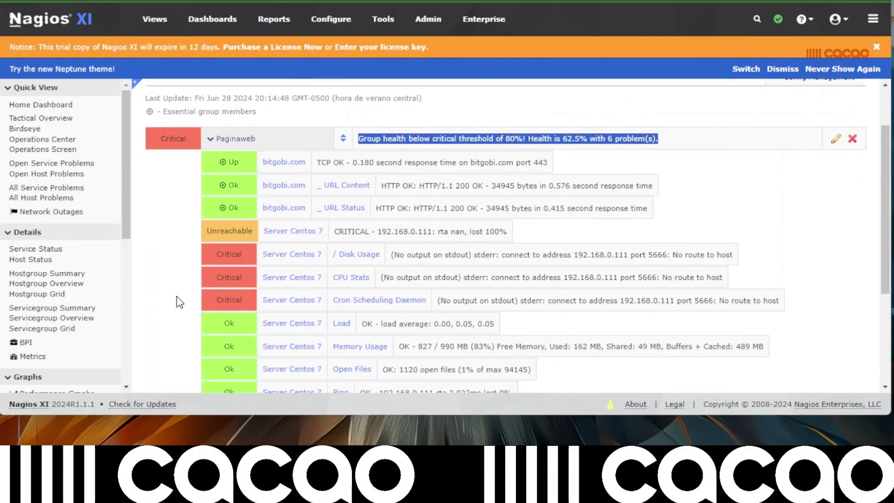
{"action": "scroll", "coordinate": [177, 297], "scroll_direction": "down", "scroll_amount": 3}
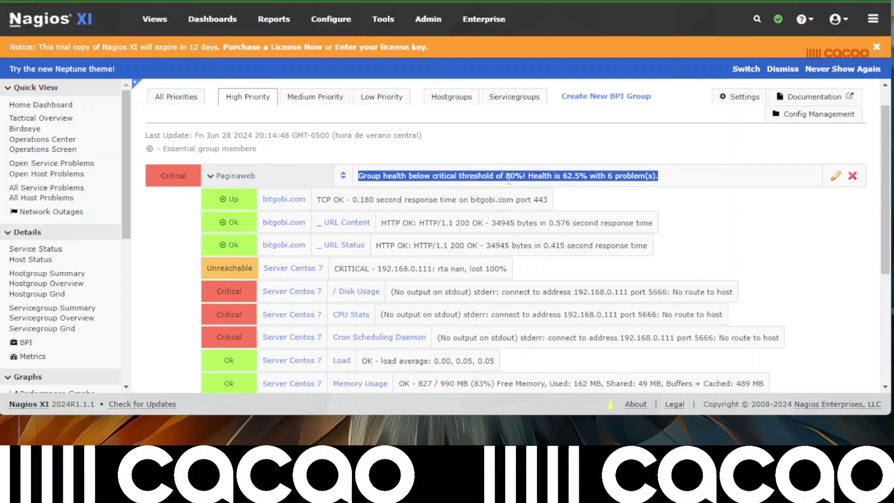
{"action": "scroll", "coordinate": [509, 180], "scroll_direction": "down", "scroll_amount": 5}
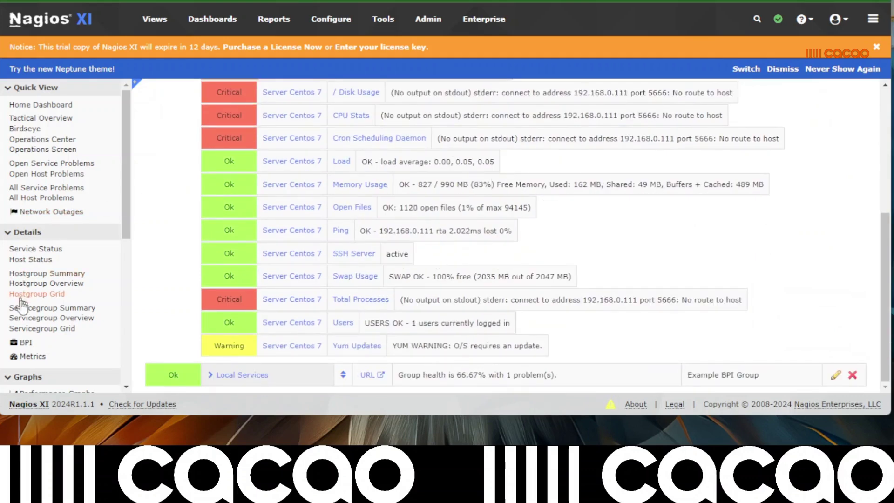
{"action": "left_click", "coordinate": [26, 342]}
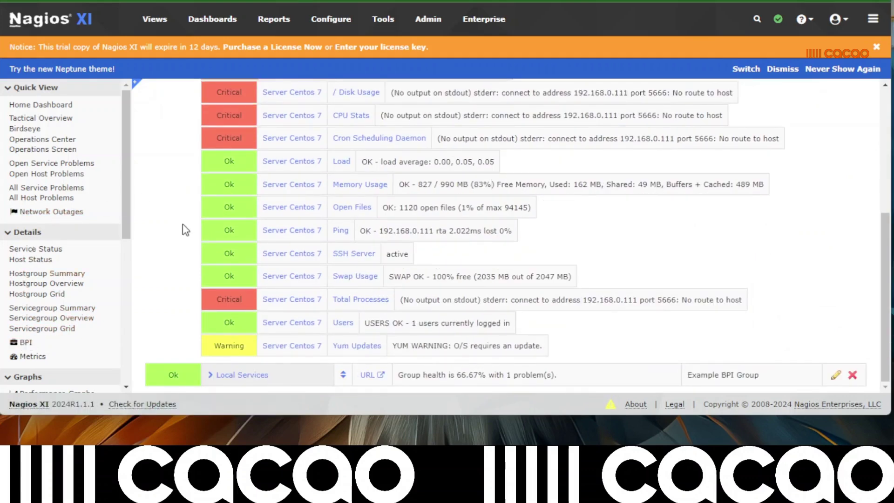